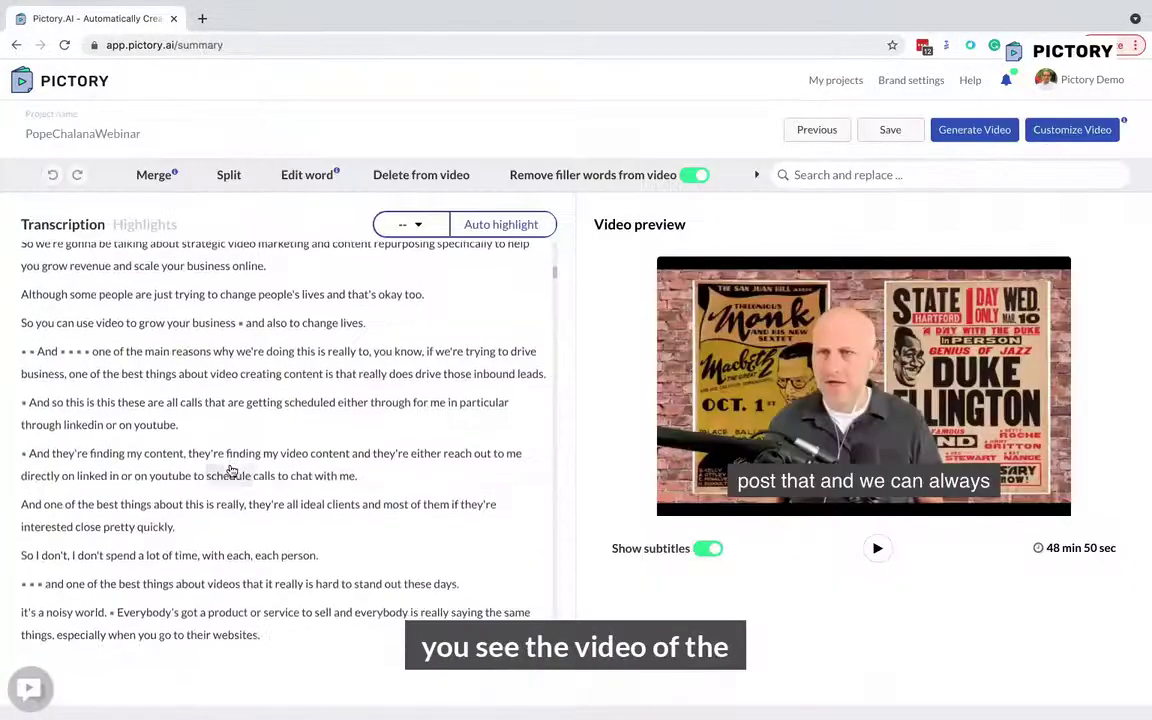
# Step: Jump the preview to the word 'why' and expand the search-and-replace panel
pyautogui.click(228, 352)
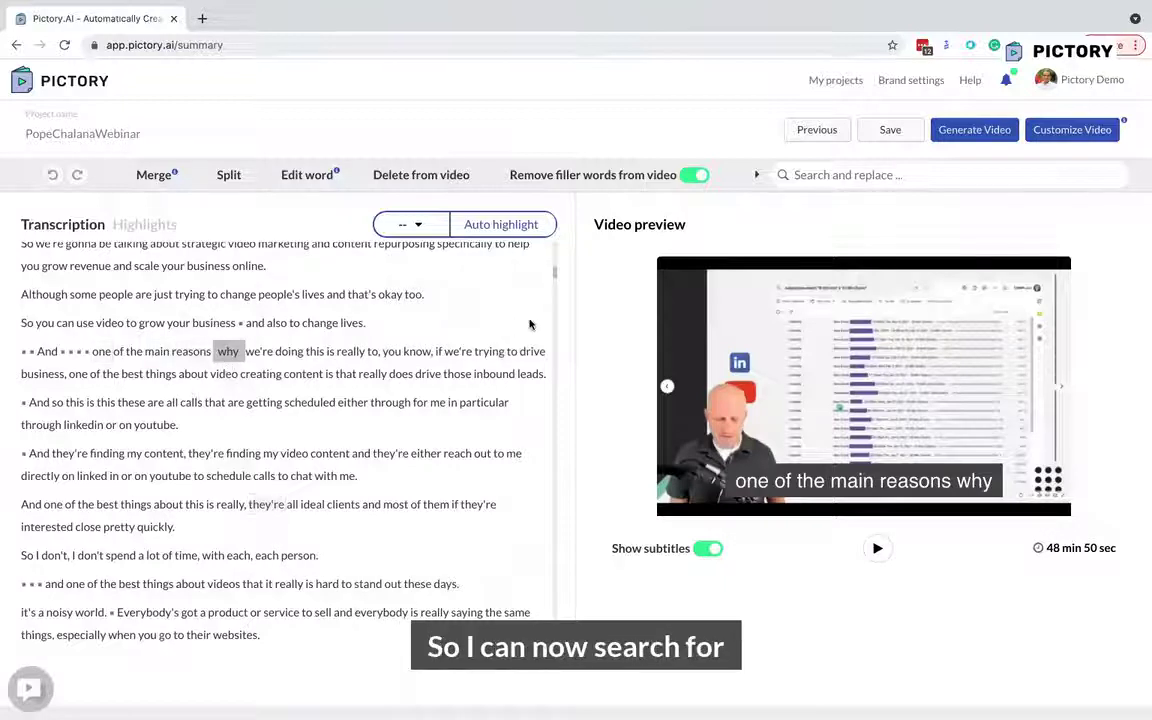
pyautogui.click(855, 173)
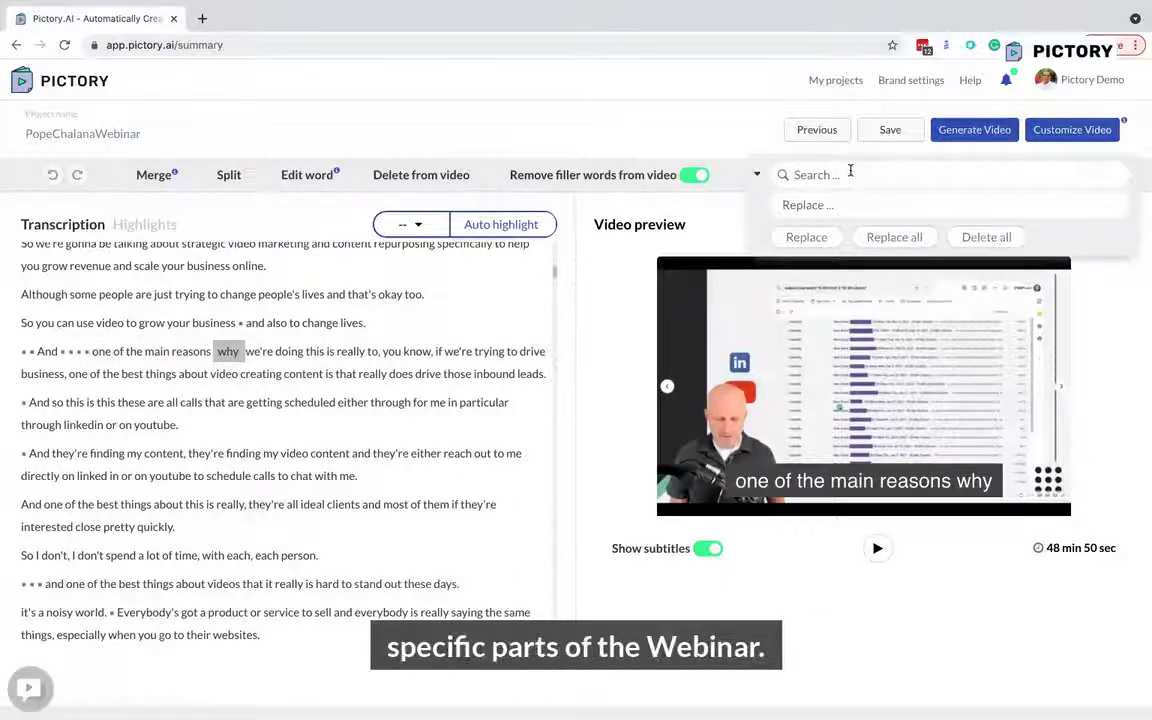
# Step: Search '80%' and add the passage containing it to the highlights
pyautogui.write('80%')
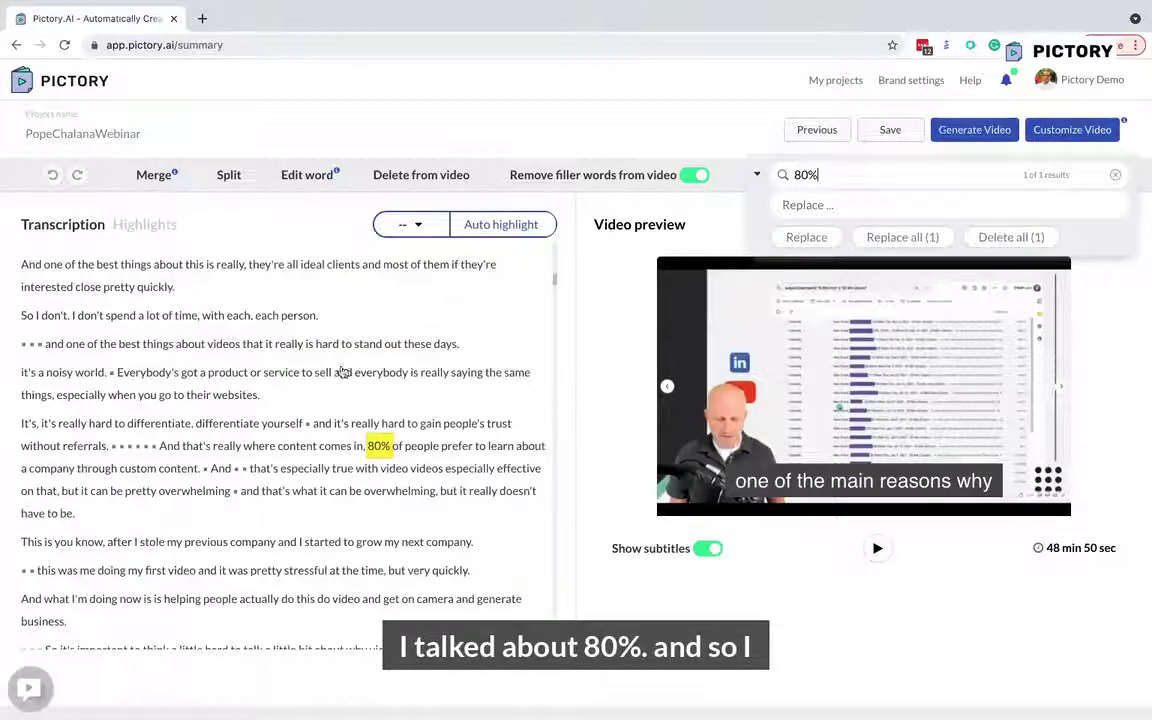
pyautogui.moveTo(29, 428); pyautogui.dragTo(113, 512)
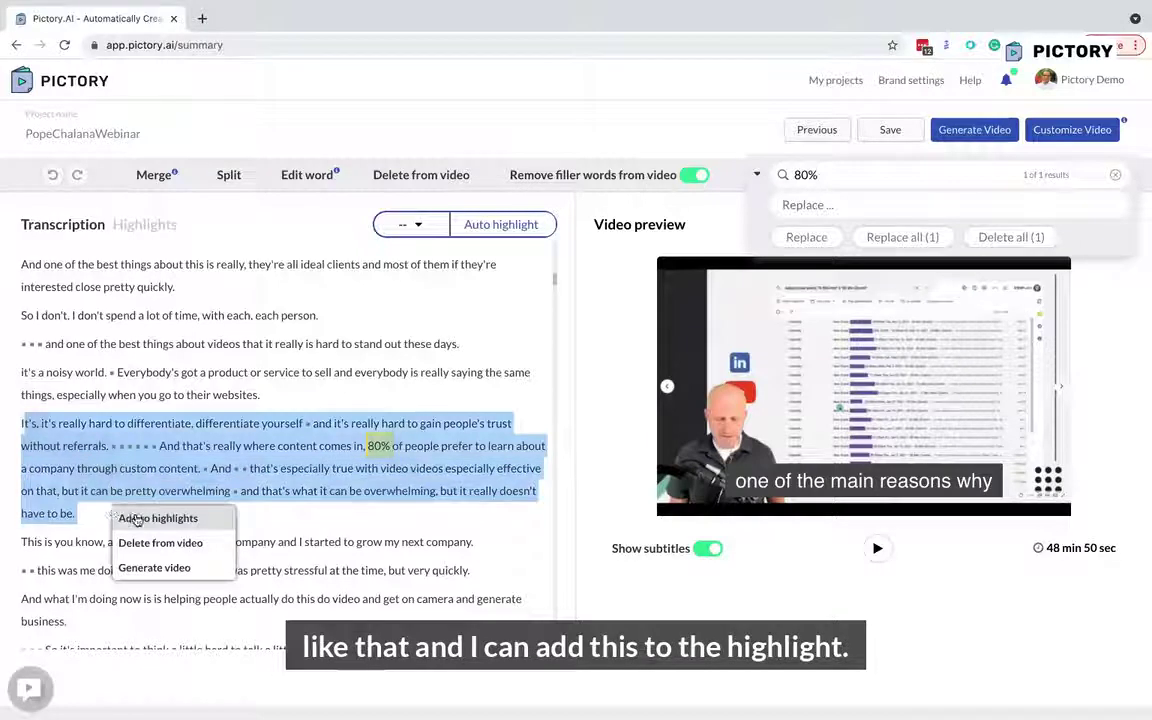
pyautogui.click(136, 519)
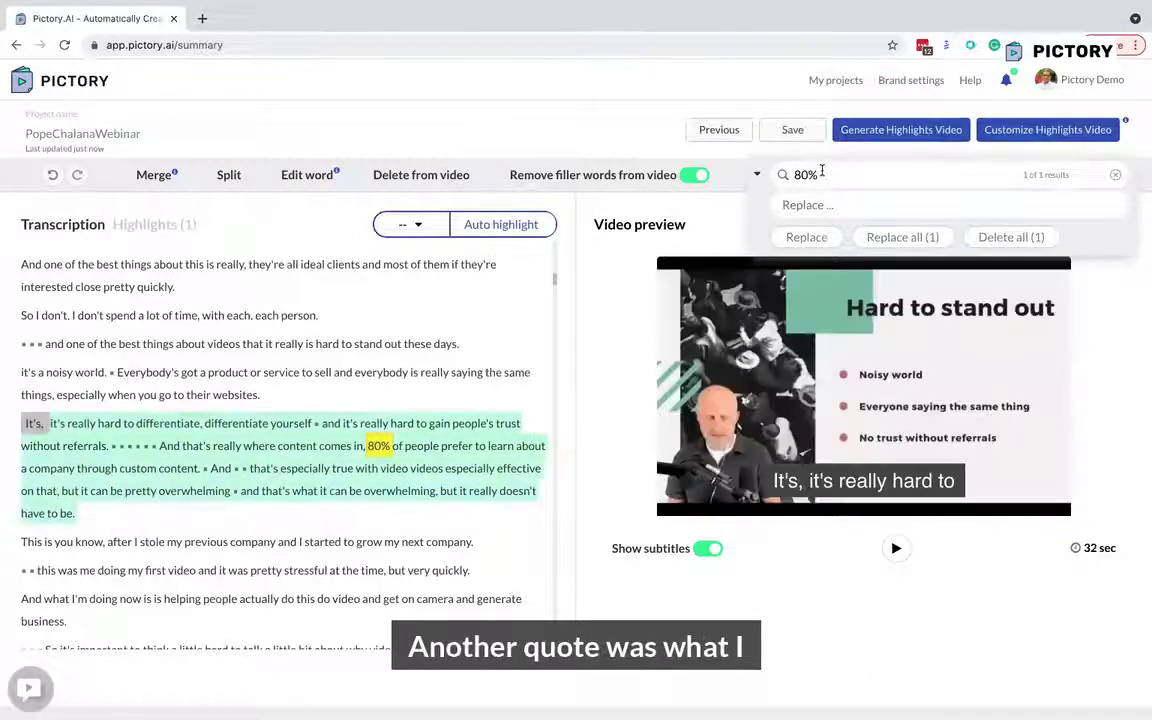
# Step: Search the transcript for 'repurpose' and select the paragraphs that mention it
pyautogui.write('repurpoes')
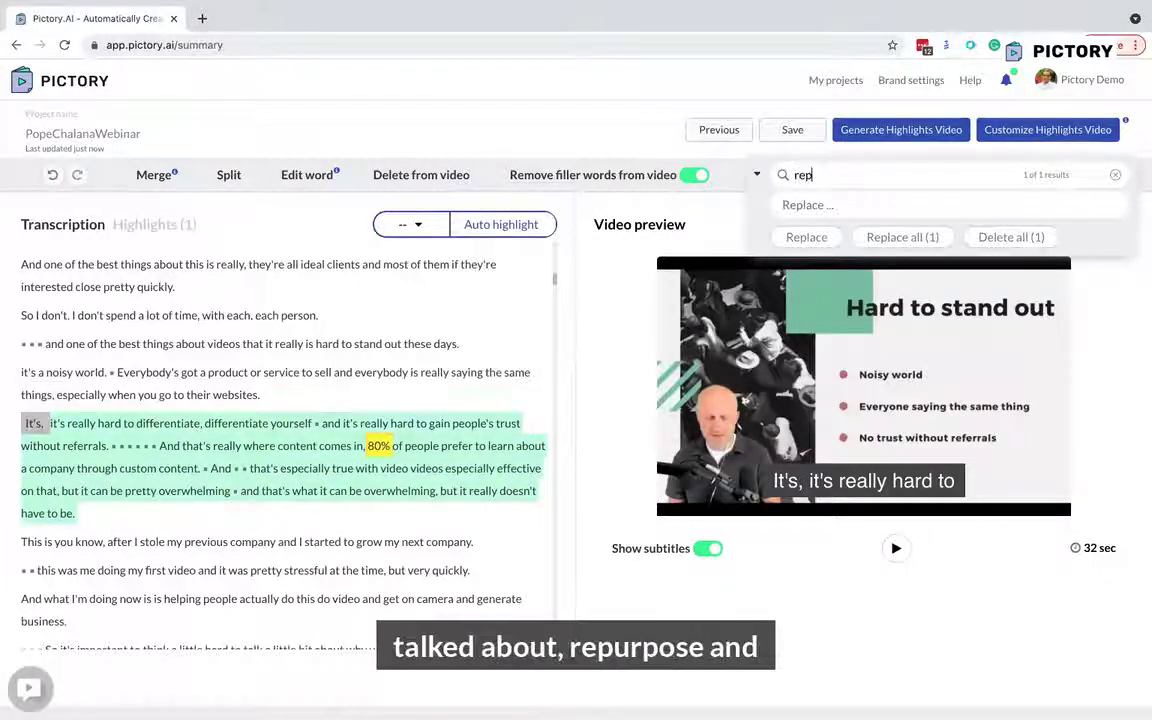
pyautogui.press('BackSpace')
pyautogui.press('BackSpace')
pyautogui.write('se')
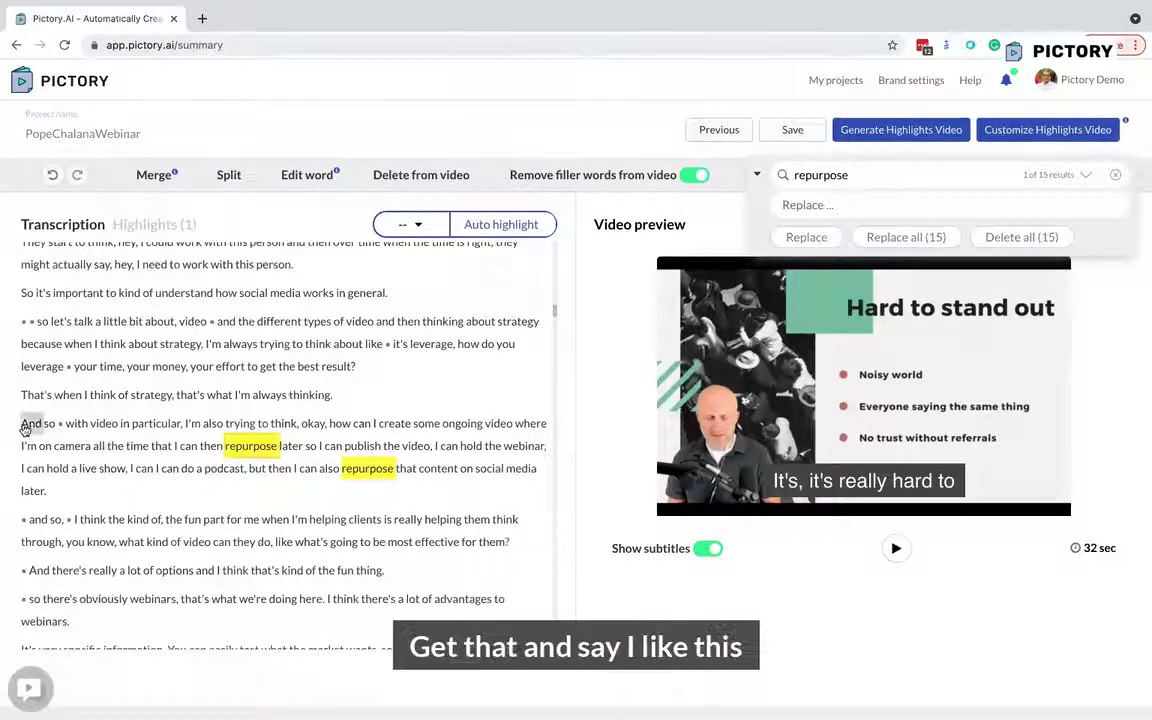
pyautogui.moveTo(22, 423); pyautogui.dragTo(513, 548)
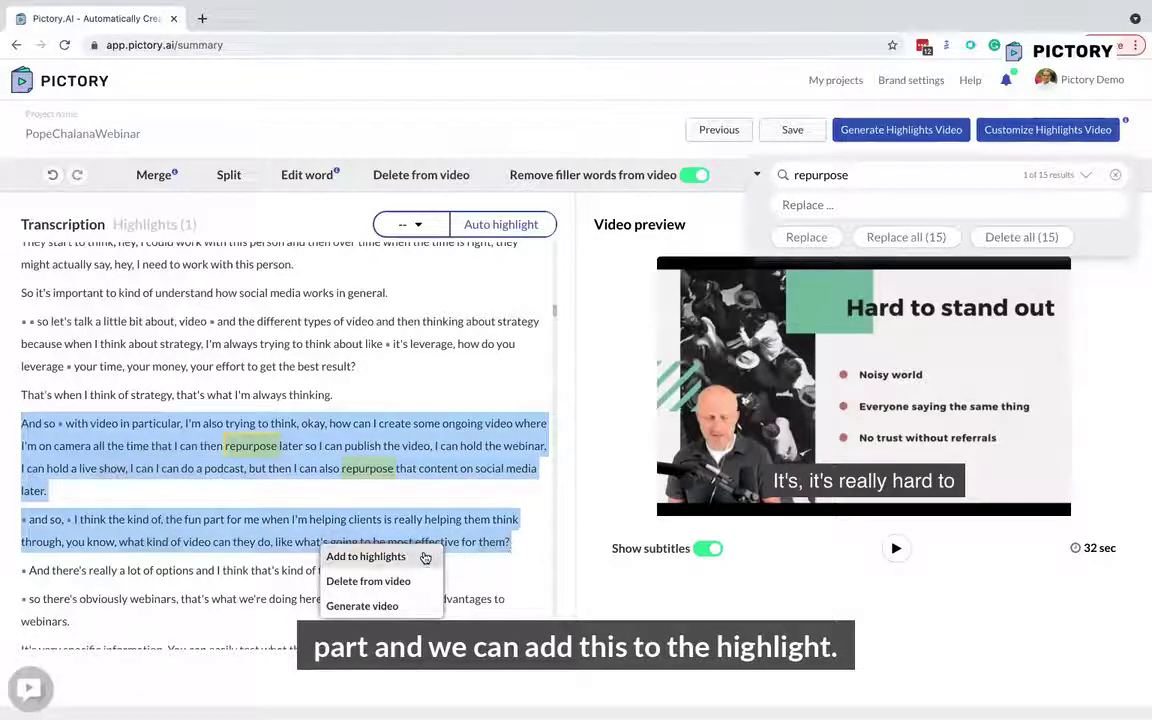
# Step: Add the repurpose paragraphs as highlights, merge them, then highlight the OBS graphics paragraph
pyautogui.click(360, 556)
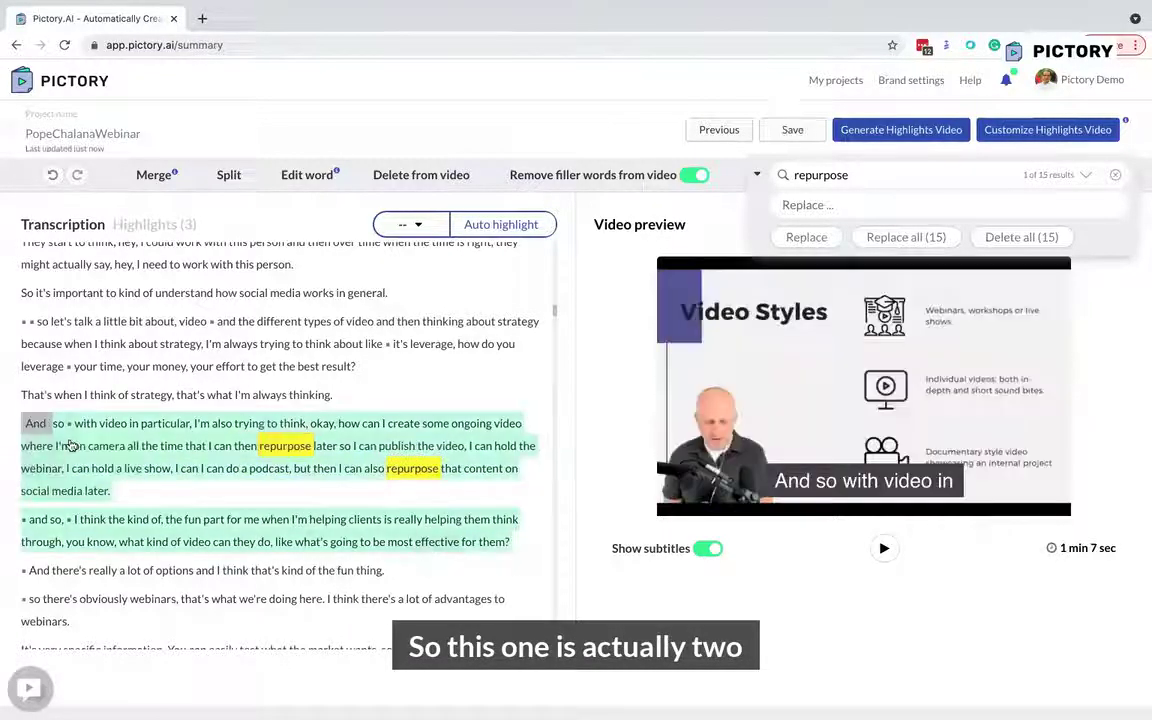
pyautogui.moveTo(360, 483); pyautogui.dragTo(512, 545)
pyautogui.click(160, 176)
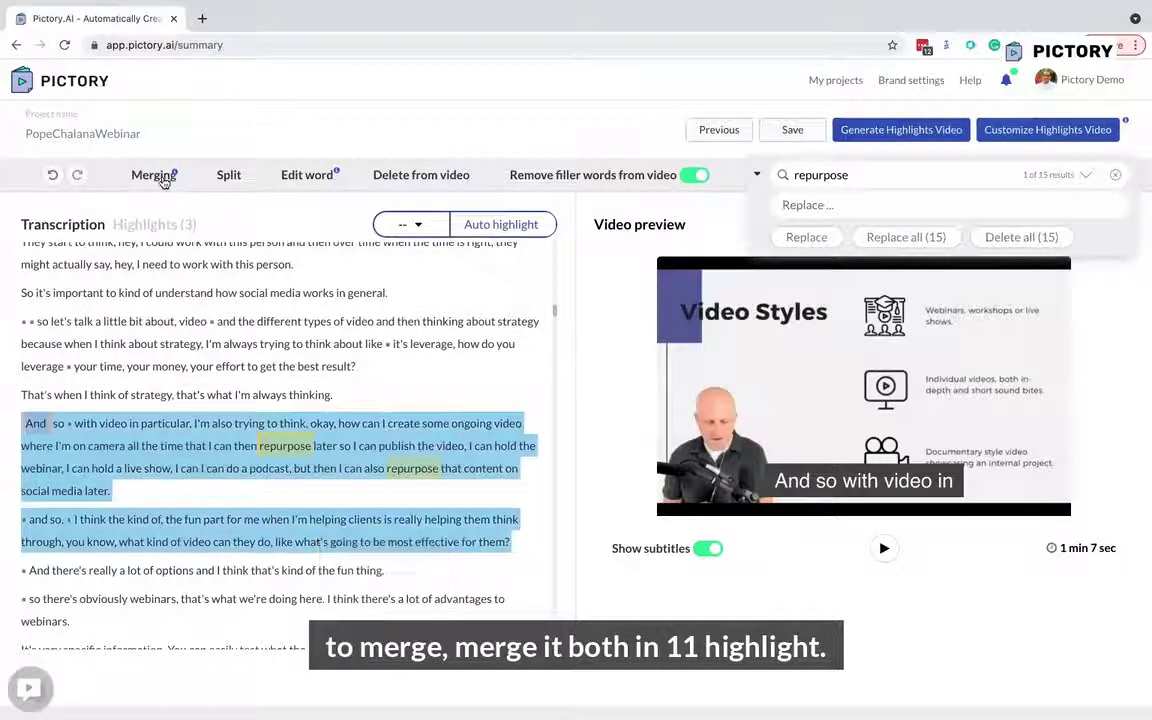
pyautogui.moveTo(22, 358); pyautogui.dragTo(131, 449)
pyautogui.click(166, 459)
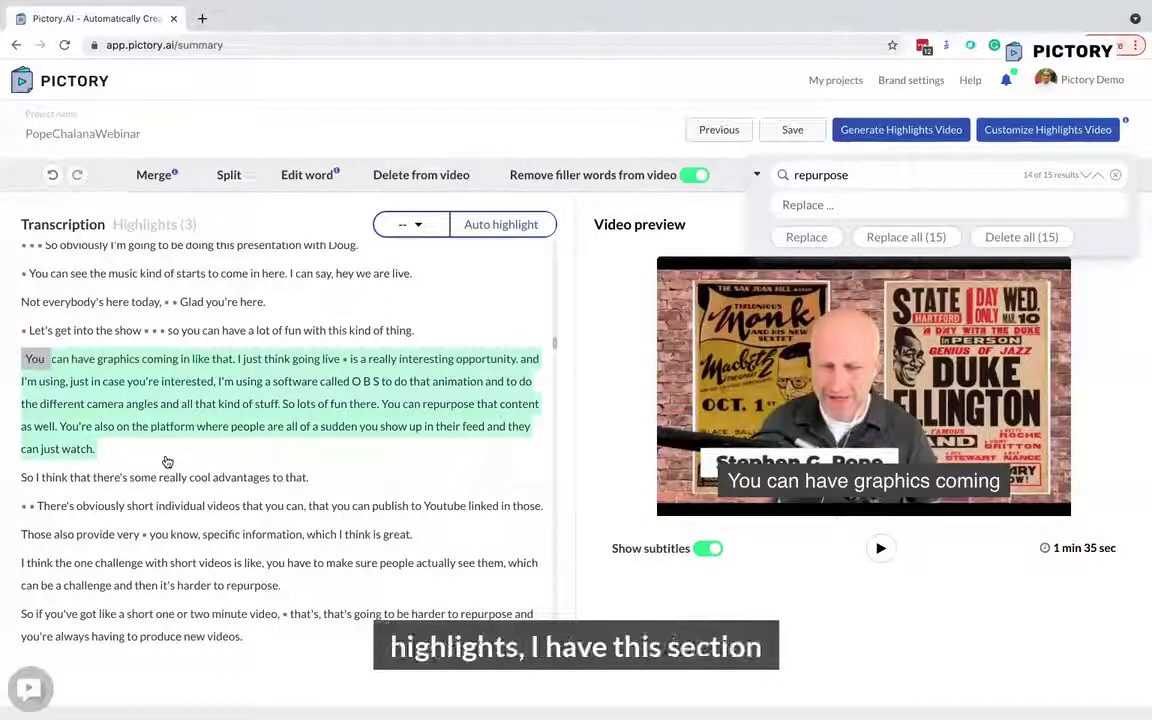
# Step: Select all three clips in the Highlights (3) list and download them as video clips
pyautogui.click(154, 222)
pyautogui.scroll(-2, 406, 588)
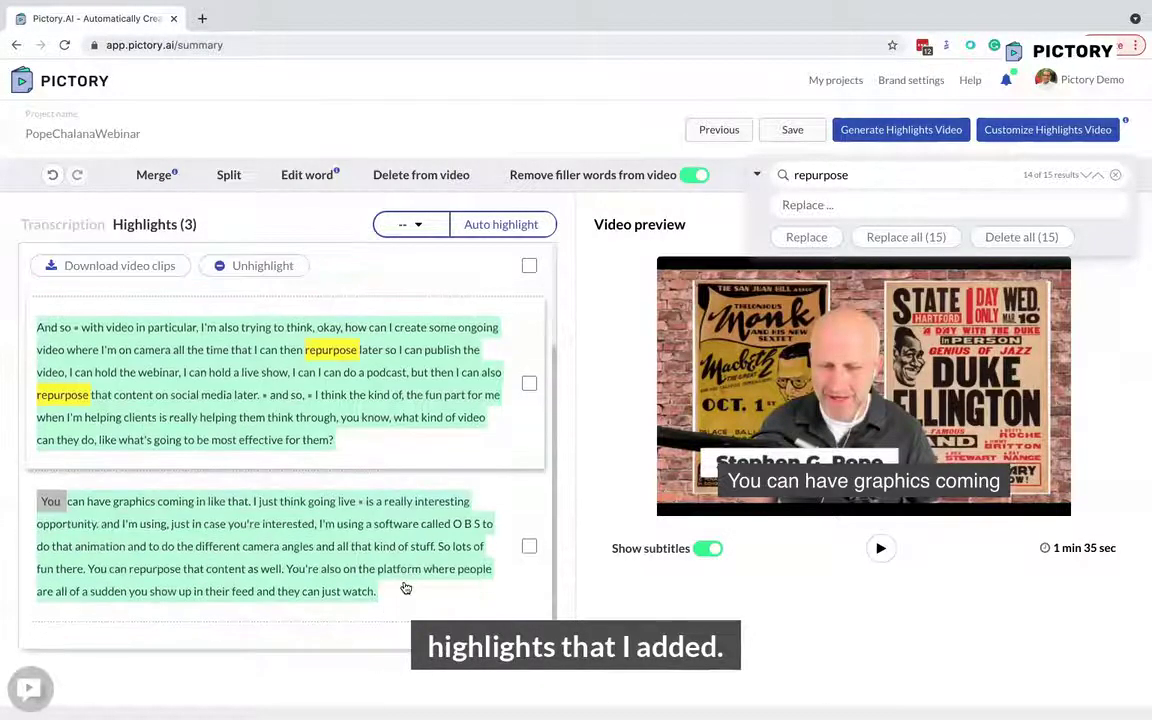
pyautogui.scroll(2, 406, 588)
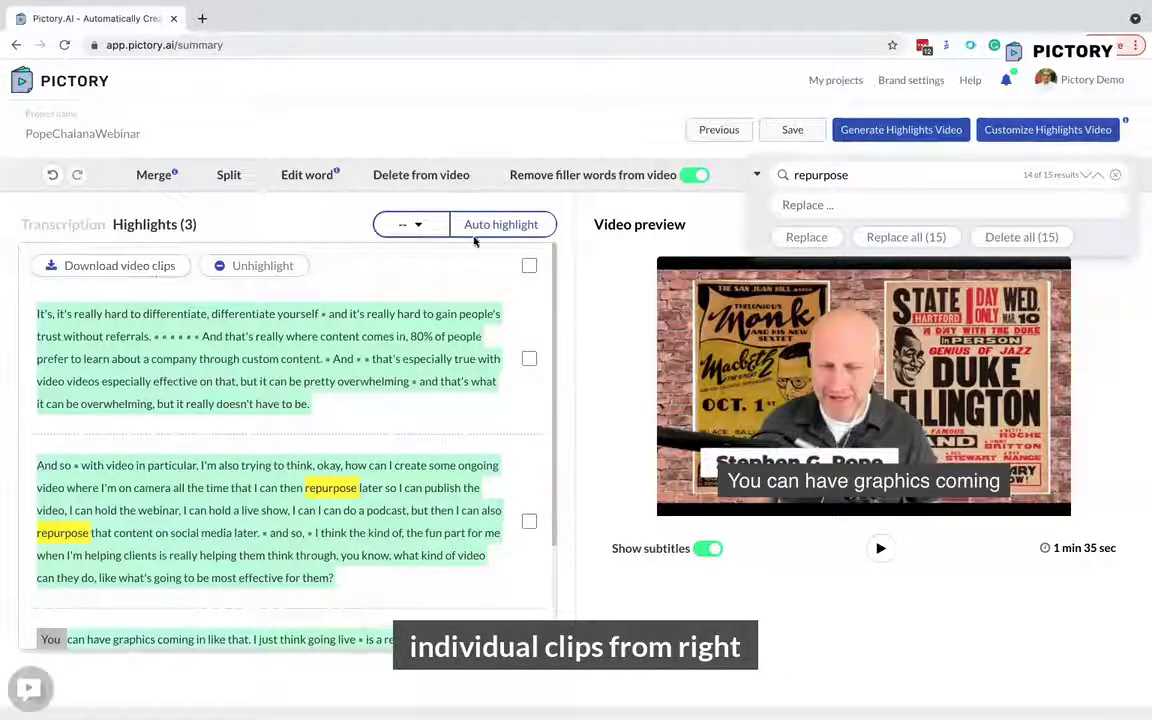
pyautogui.click(530, 266)
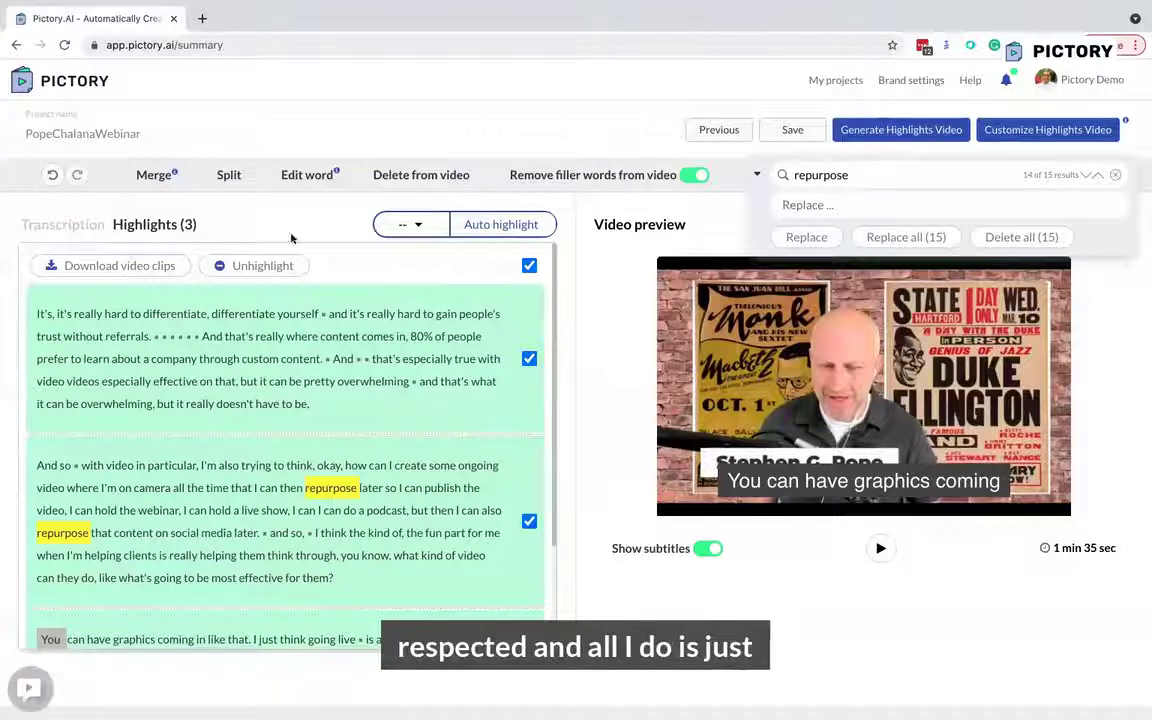
pyautogui.click(120, 266)
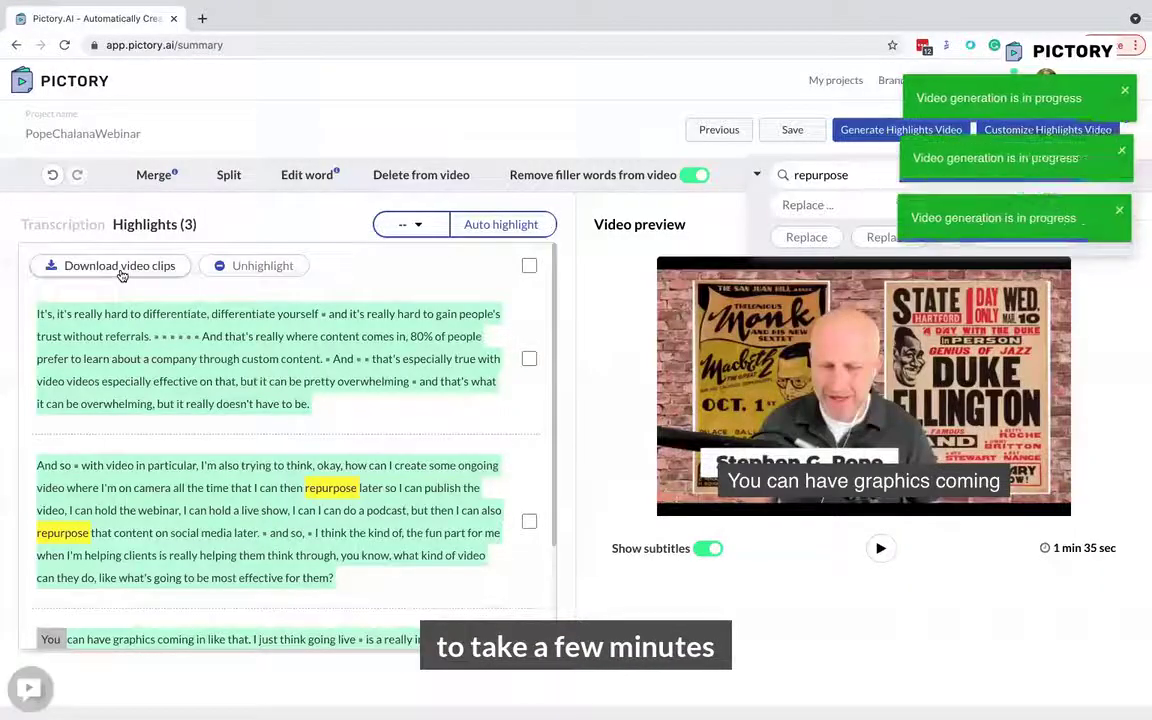
pyautogui.click(1142, 107)
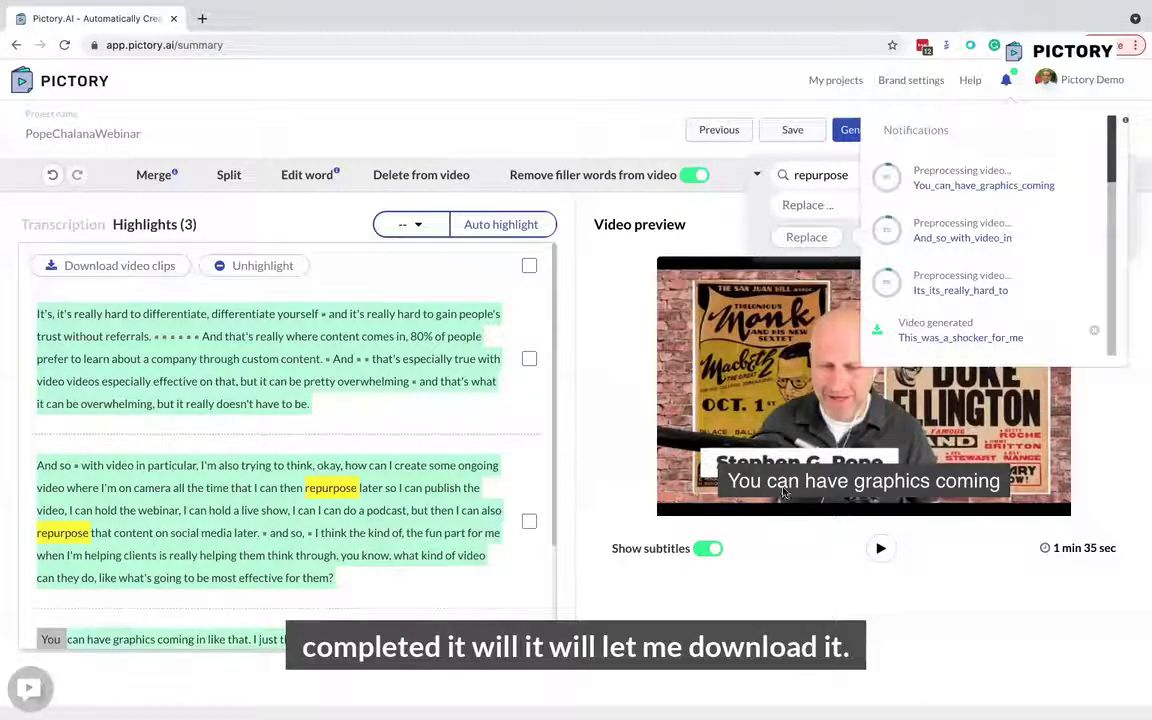
pyautogui.click(715, 87)
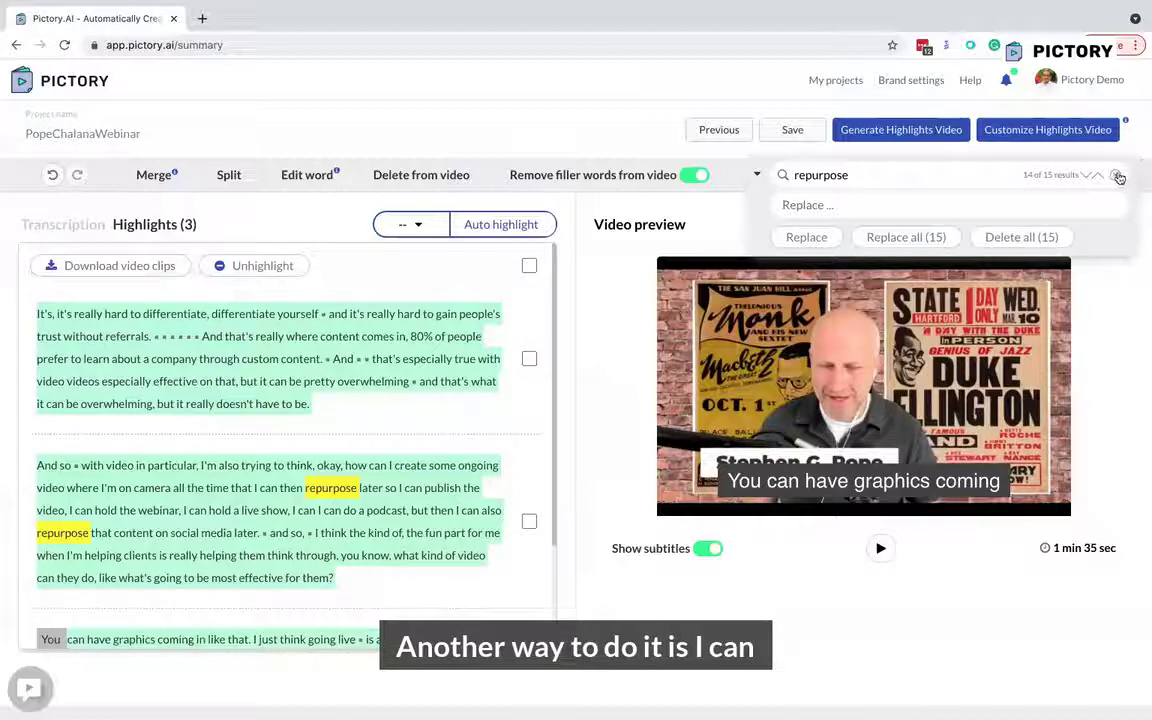
pyautogui.click(1080, 134)
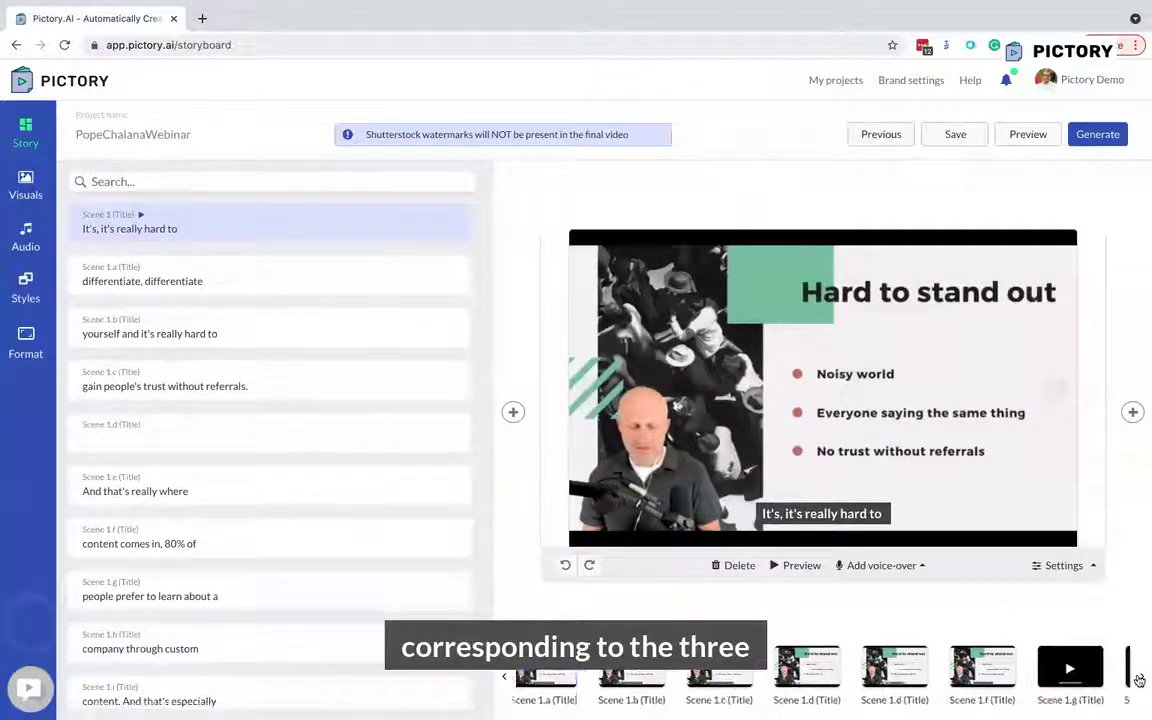
# Step: Preview Scene 3.n, then generate a 'Spreadsheet of social video posts' from the project
pyautogui.hscroll(10, 1139, 676)
pyautogui.hscroll(10, 1139, 676)
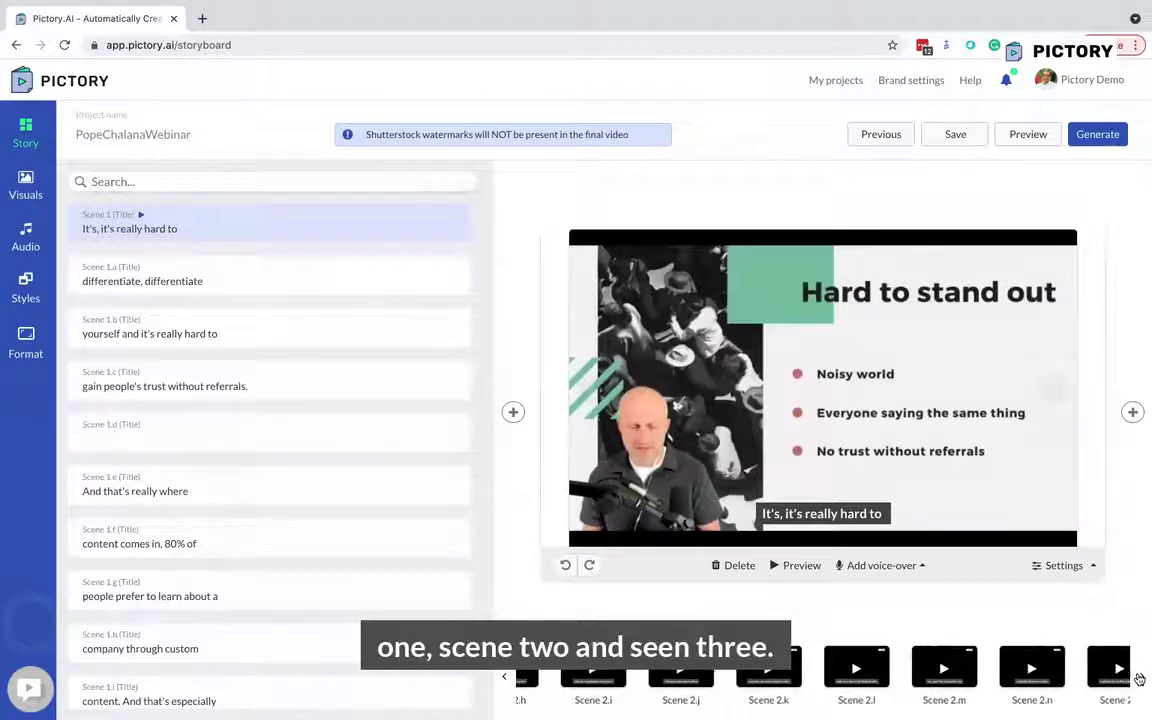
pyautogui.scroll(-20, 238, 590)
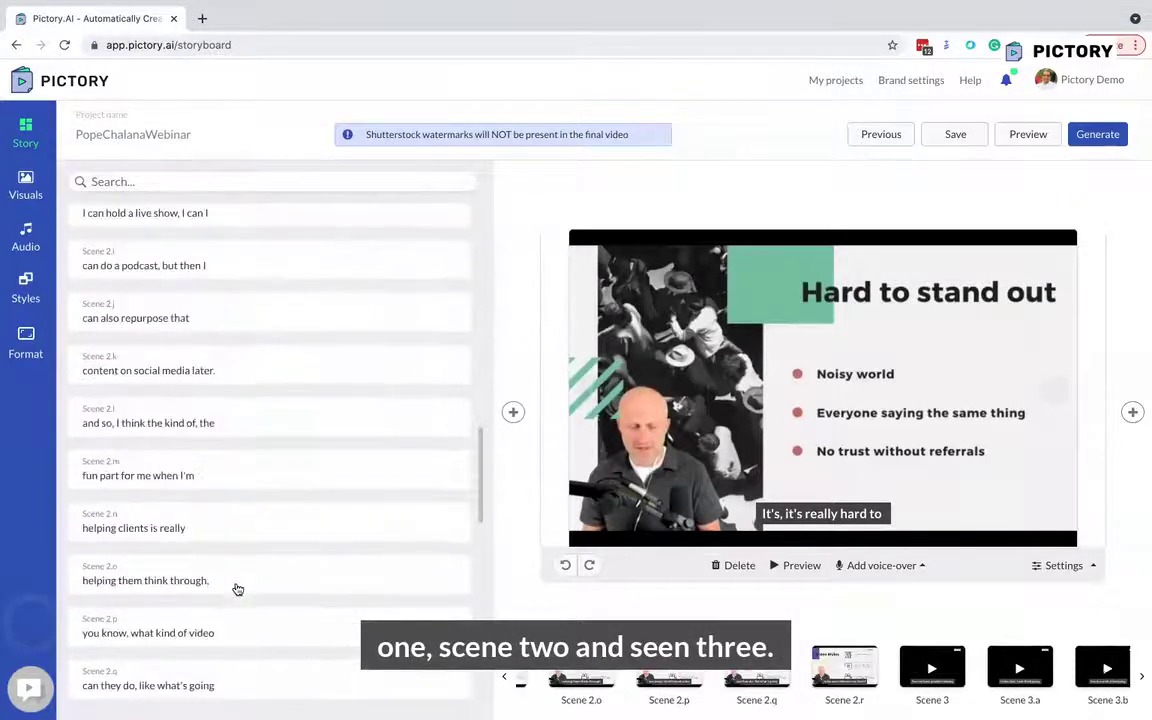
pyautogui.click(231, 625)
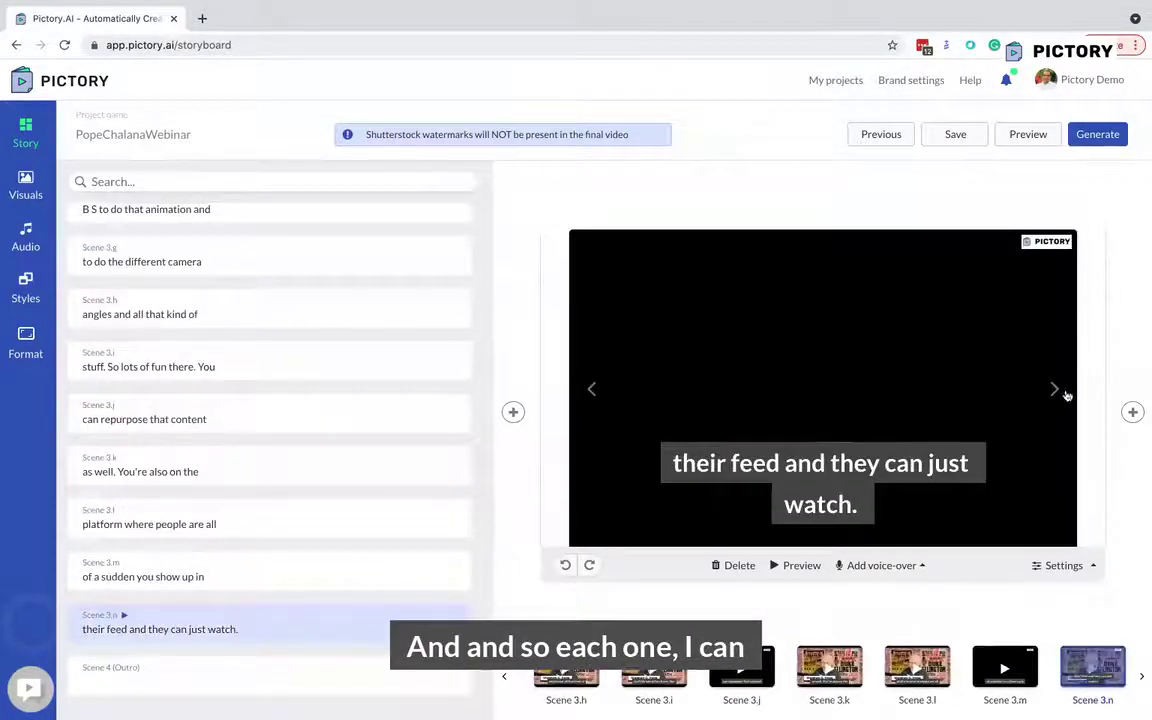
pyautogui.click(1088, 136)
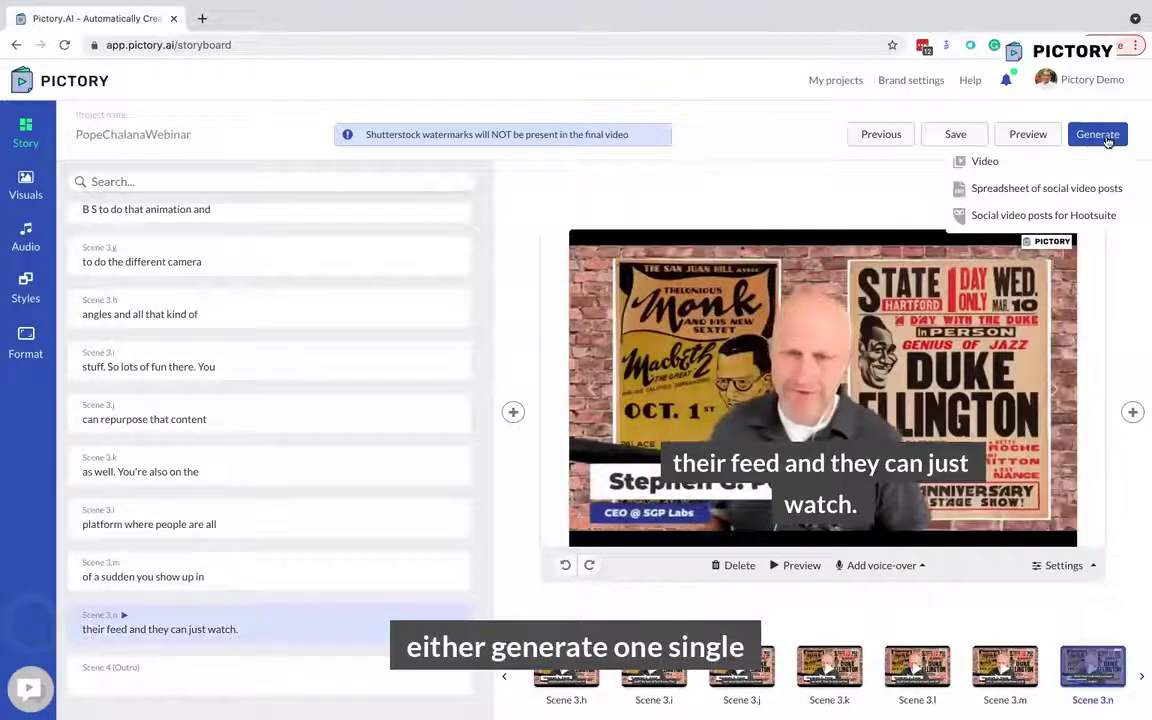
pyautogui.click(1047, 188)
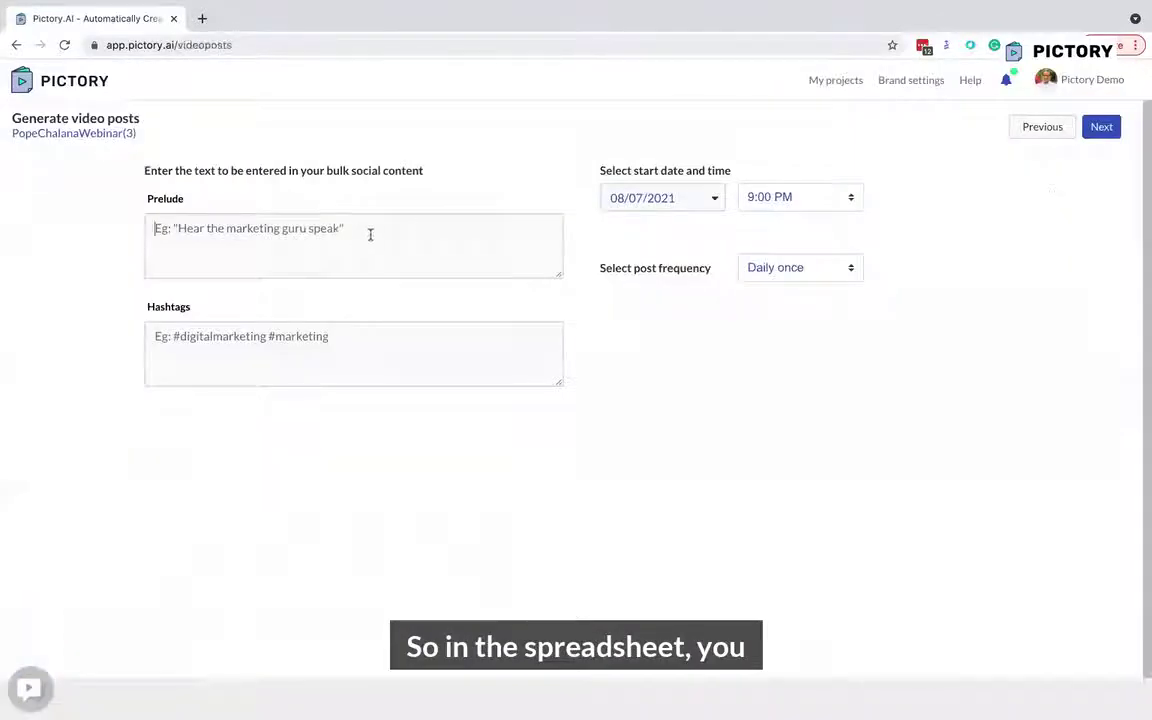
# Step: Enter prelude 'Hear our webinar on repurposing content' and hashtag #digitalmarketing, then build the posts
pyautogui.click(370, 234)
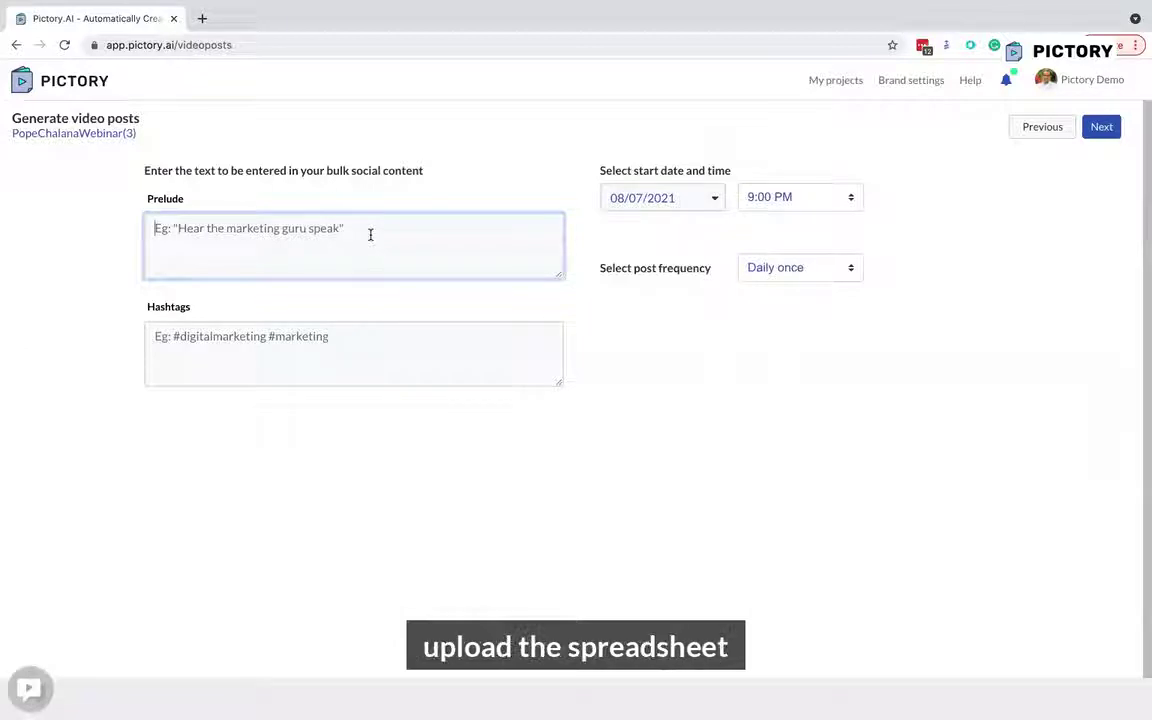
pyautogui.write('Hear a')
pyautogui.write('u')
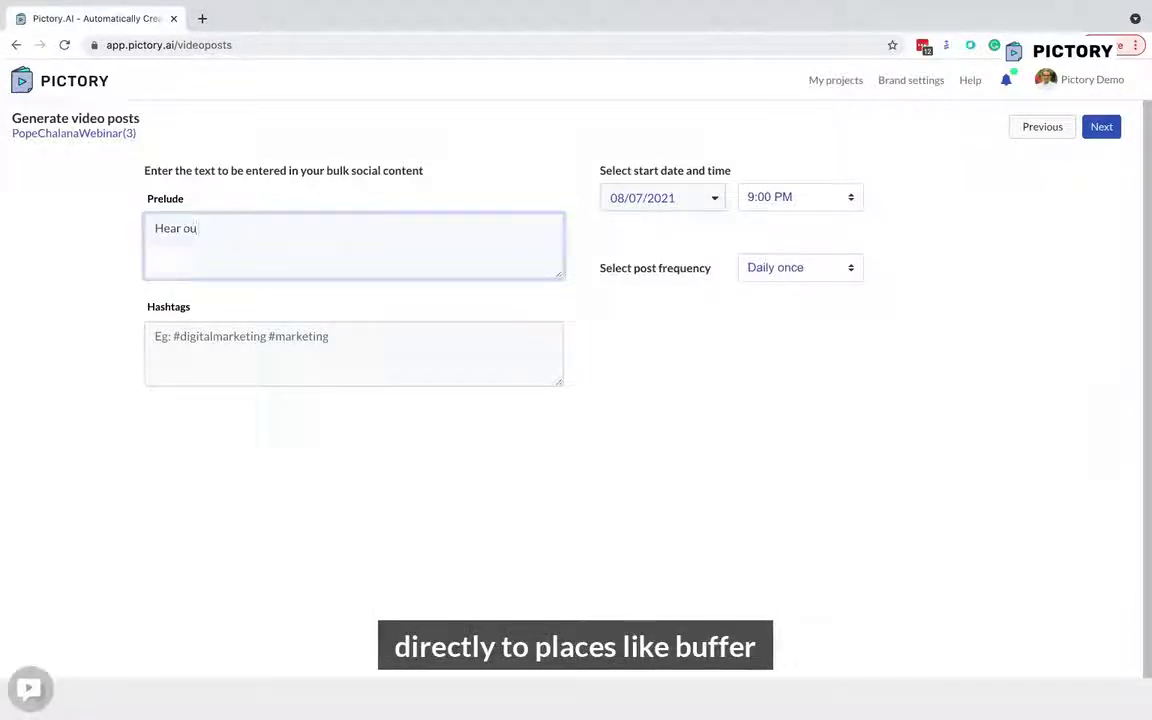
pyautogui.write('r')
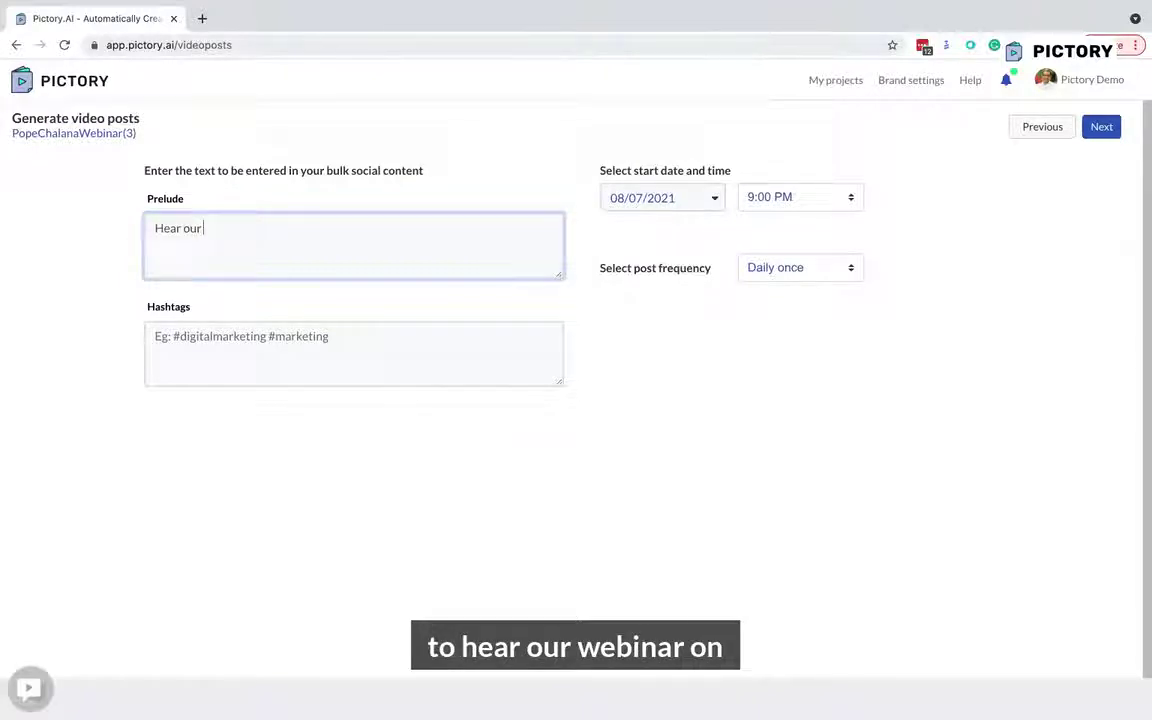
pyautogui.write(' webianr on resp')
pyautogui.press('BackSpace')
pyautogui.write('u')
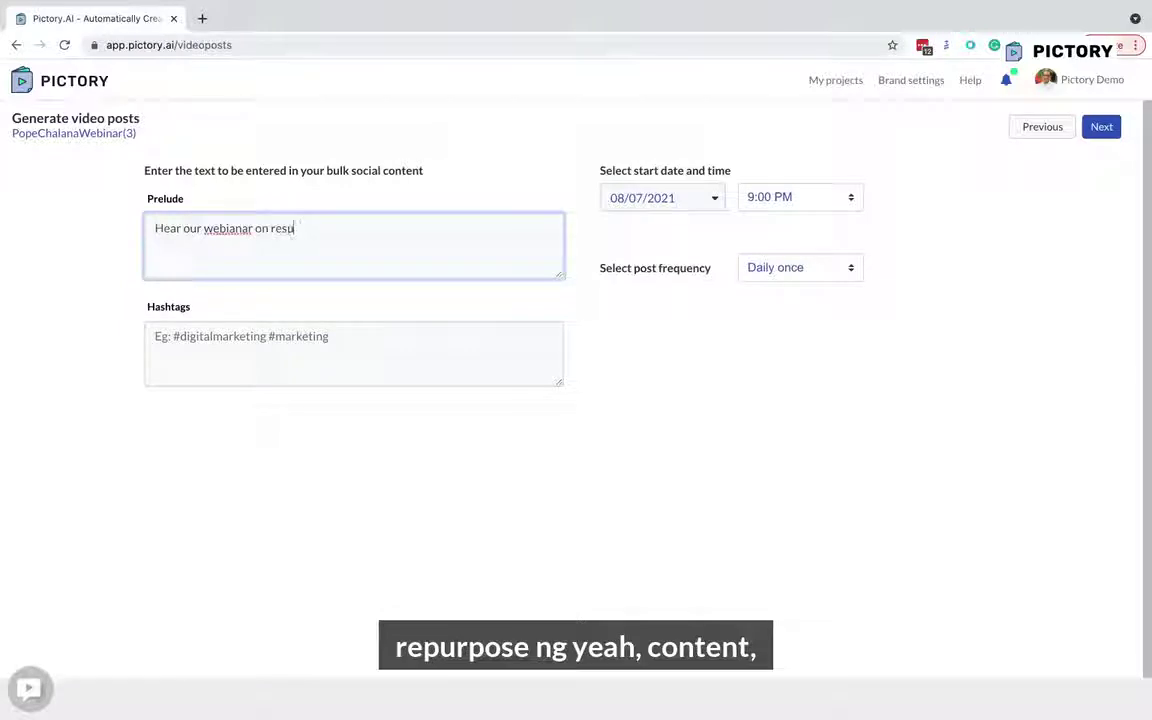
pyautogui.write('urposing')
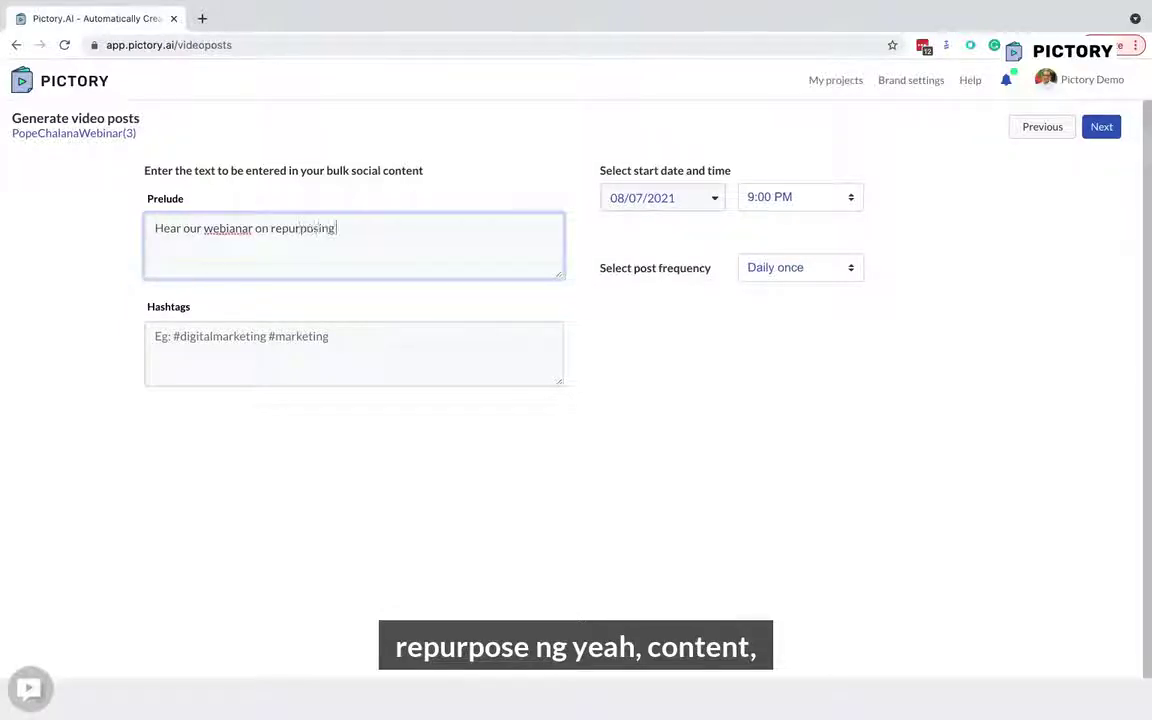
pyautogui.write(' content')
pyautogui.click(350, 352)
pyautogui.write('#digital')
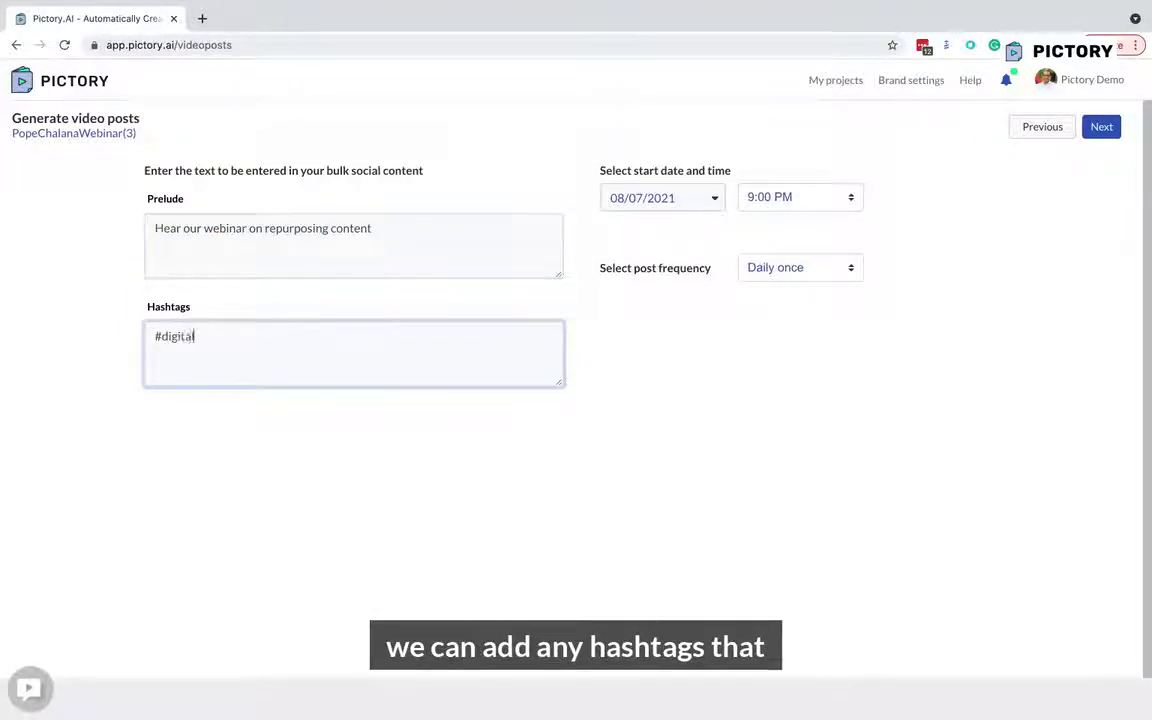
pyautogui.write('marketing')
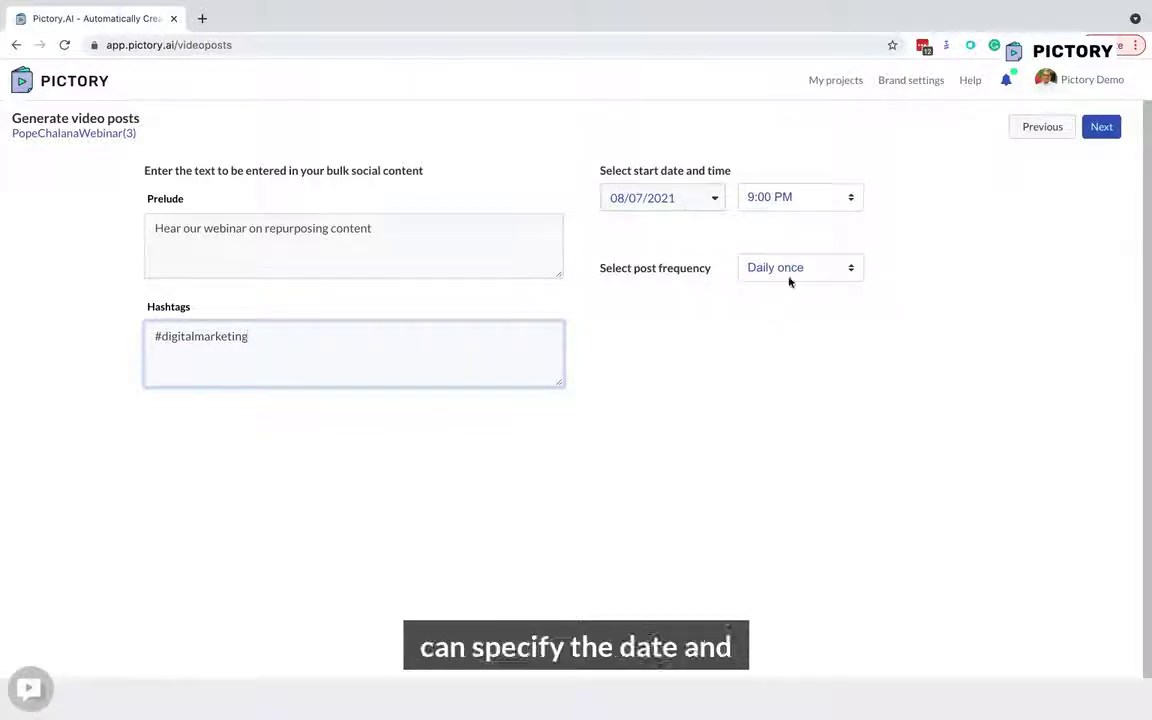
pyautogui.click(1101, 127)
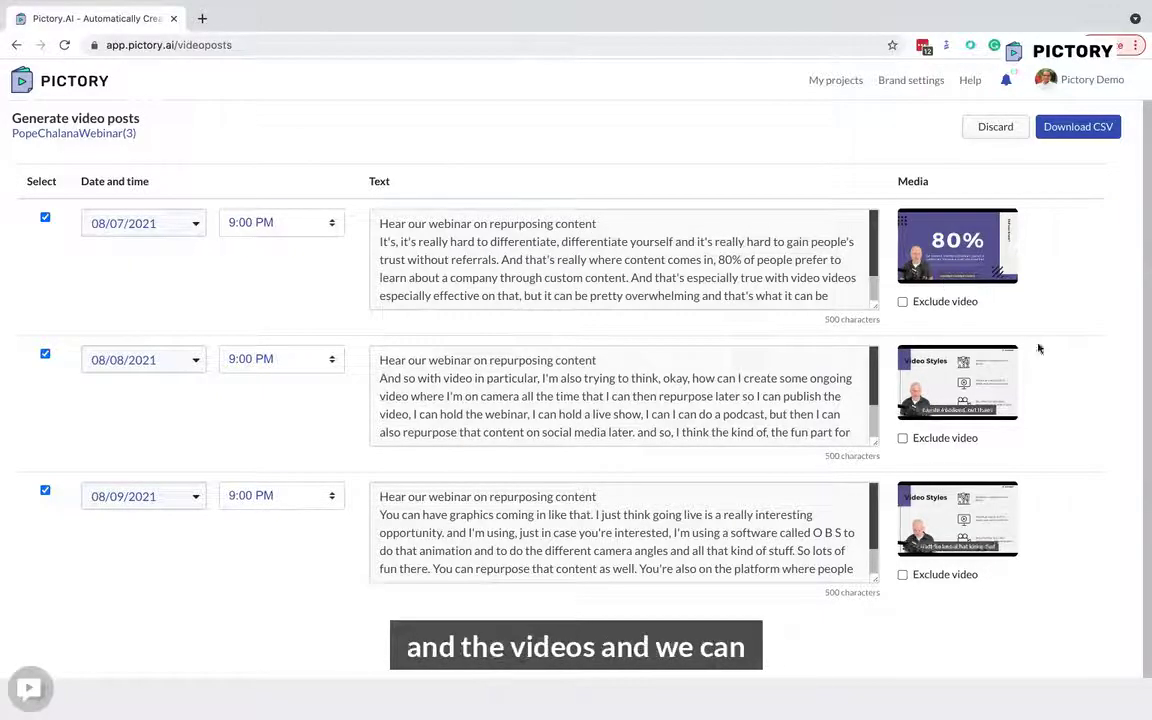
# Step: Download the three scheduled PopeChalanaWebinar posts as a CSV file
pyautogui.click(1096, 133)
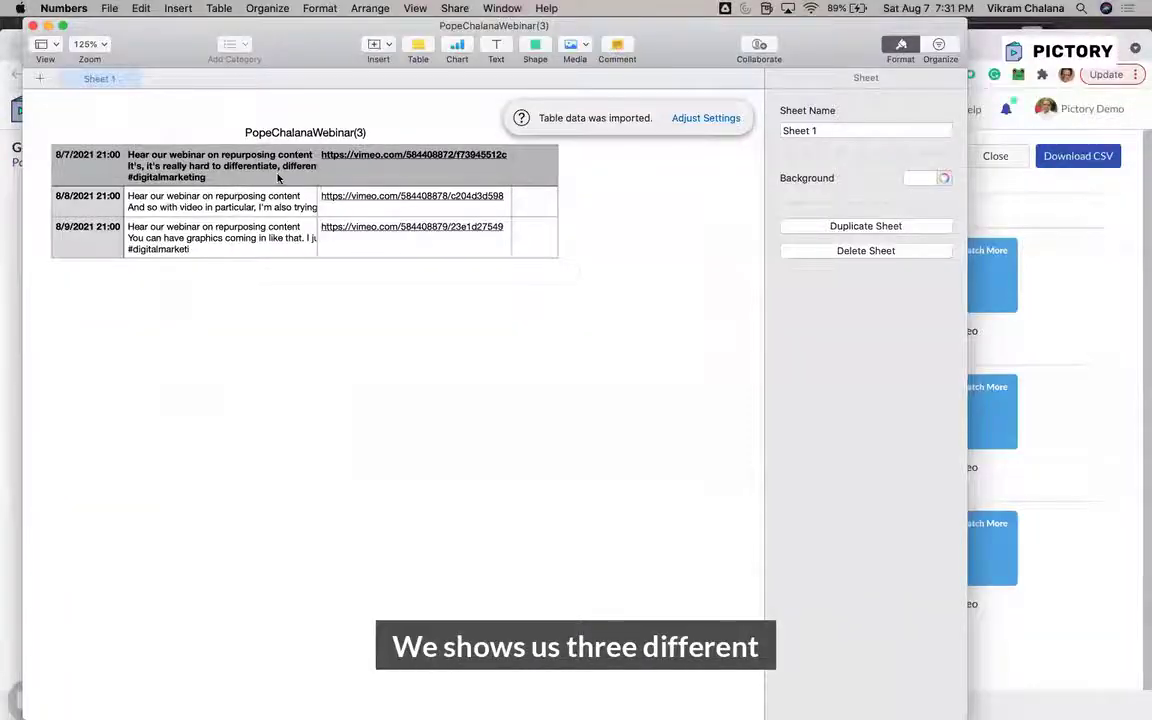
# Step: Inspect the text and Vimeo link cells of the first two posts in the Numbers table
pyautogui.click(278, 210)
pyautogui.click(287, 179)
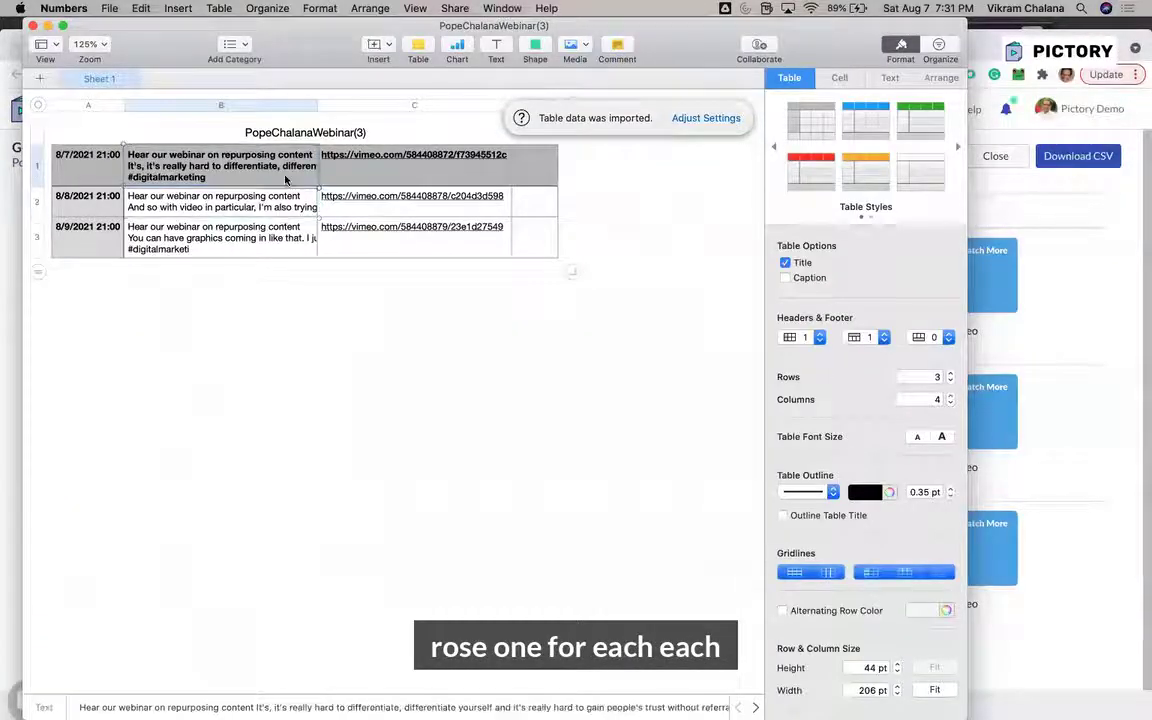
pyautogui.click(435, 177)
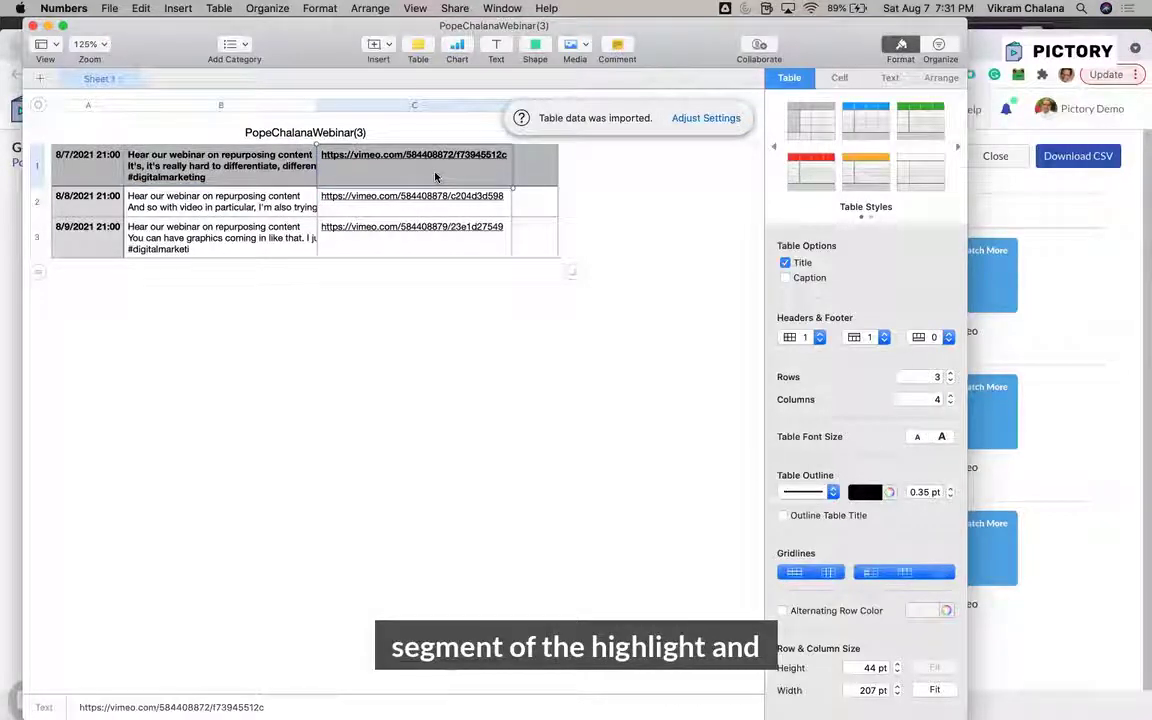
pyautogui.click(406, 190)
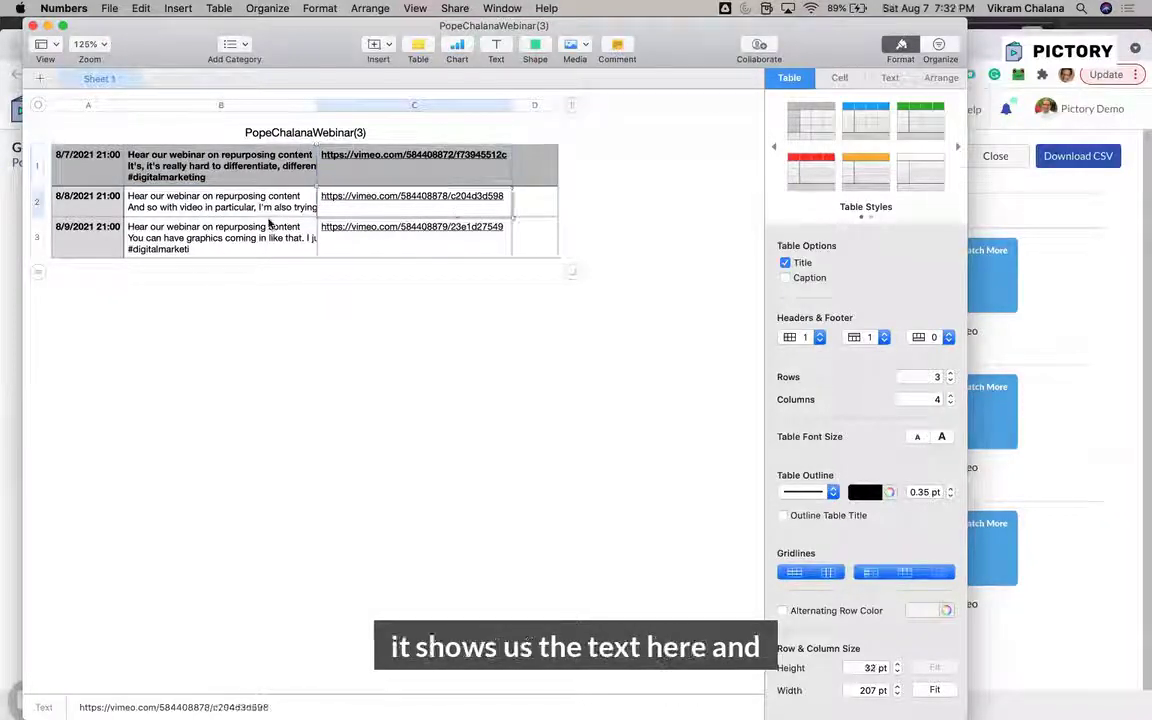
pyautogui.click(270, 232)
pyautogui.press('Up')
pyautogui.click(440, 177)
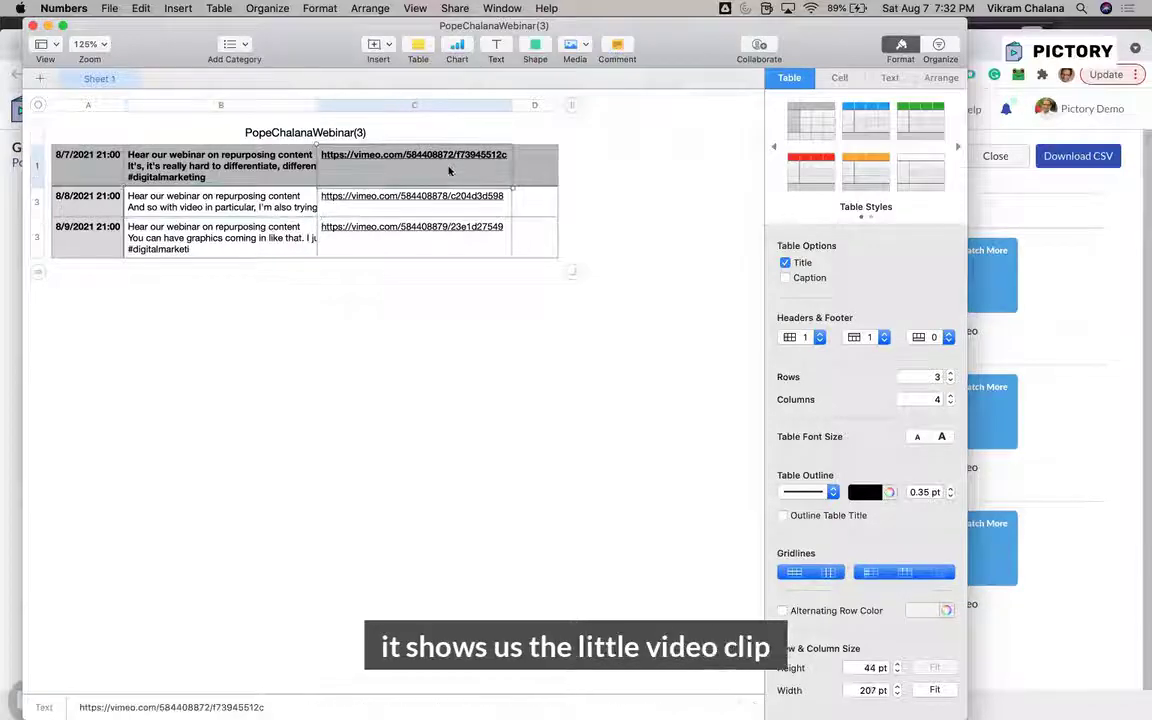